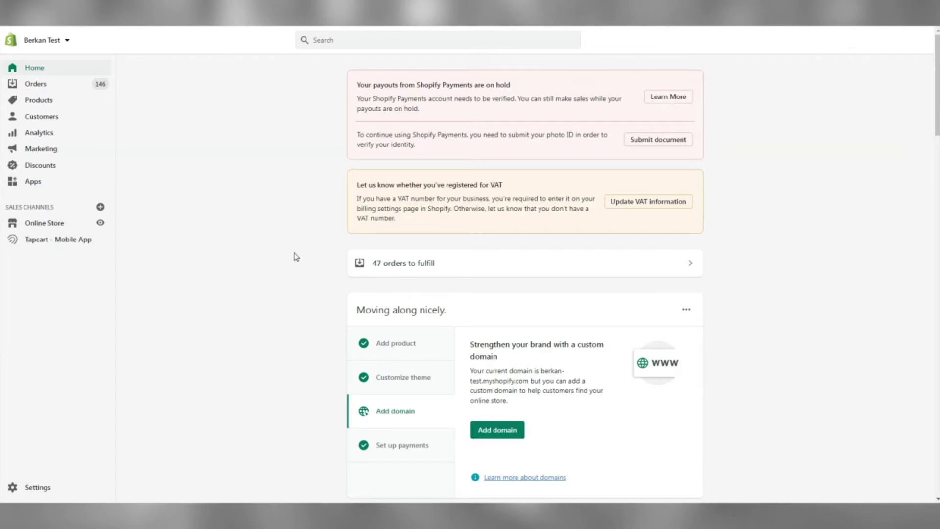
Step: Search the Shopify App Store for 'omega shopping feeds' and browse the matching apps
click(51, 188)
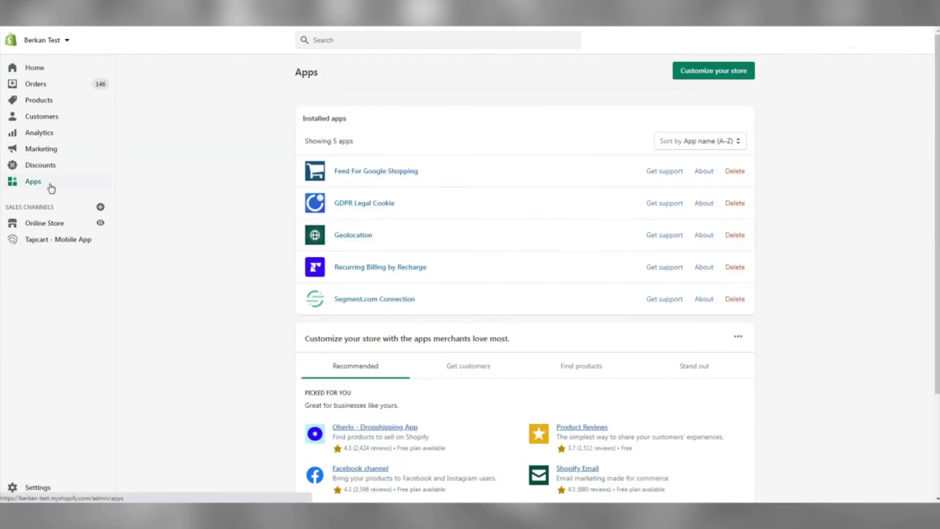
click(729, 74)
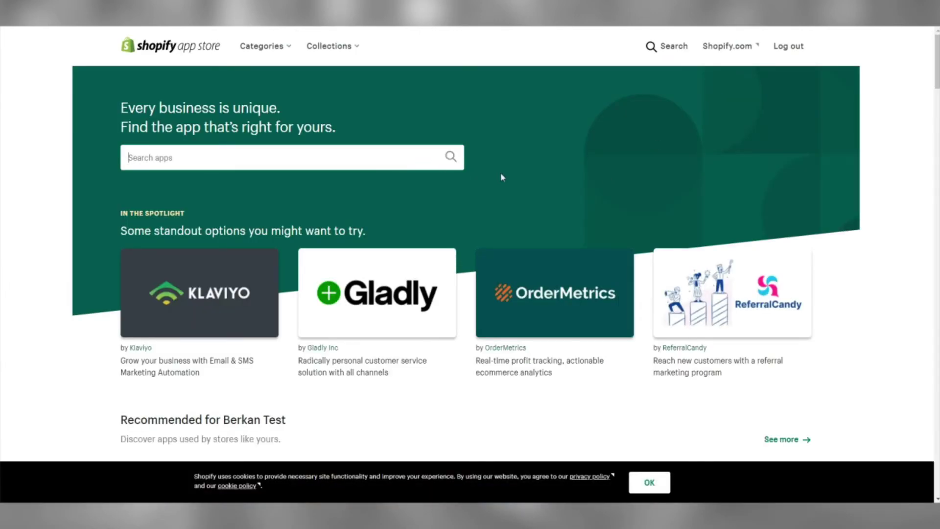
text(omega shopping feeds)
key(Return)
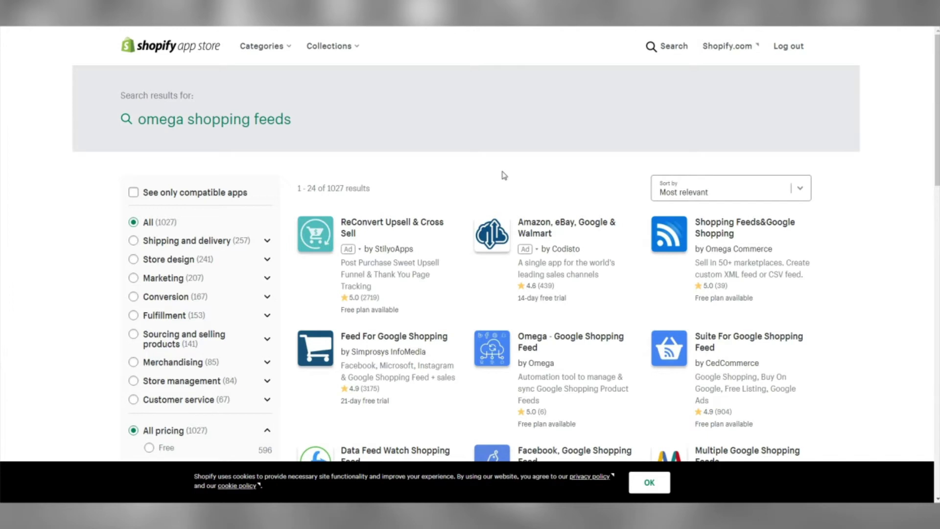
scroll(504, 176, down, 1)
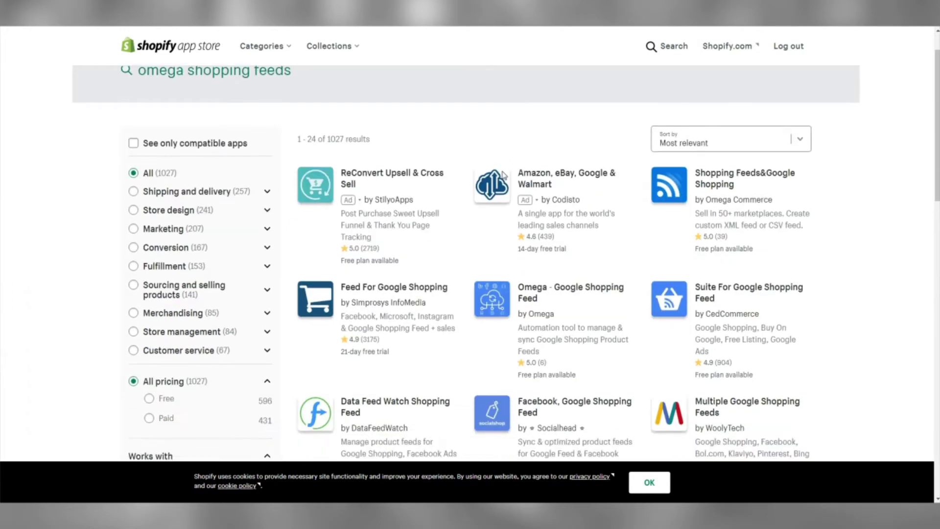
Step: Add and install the Shopping Feeds&Google Shopping app by Omega Commerce
click(737, 184)
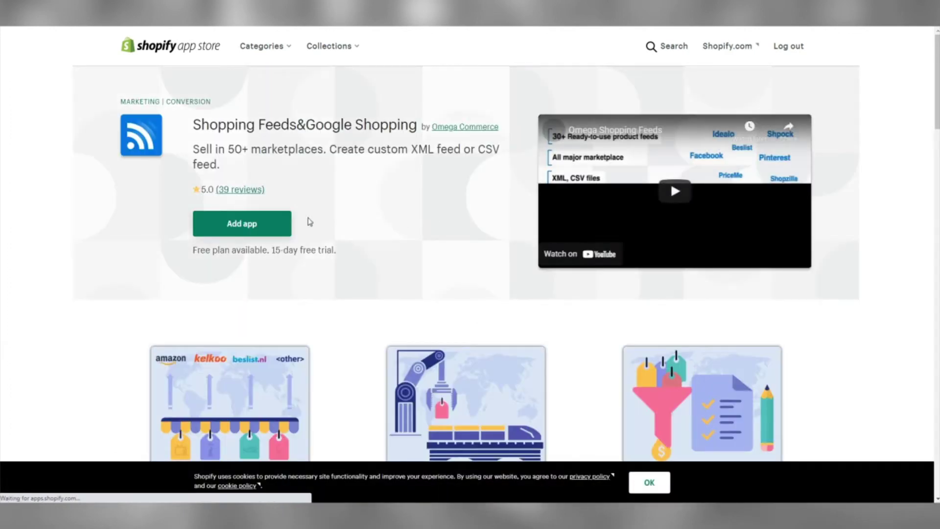
click(278, 230)
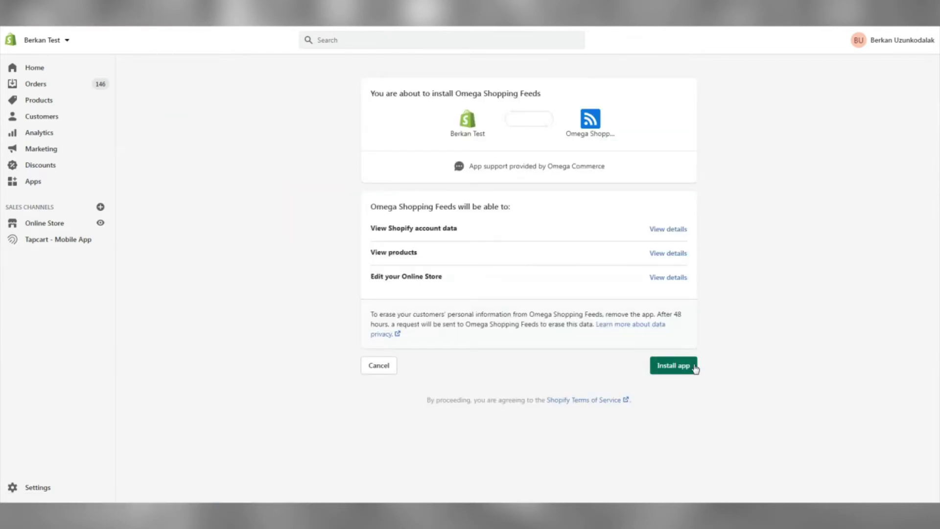
click(674, 365)
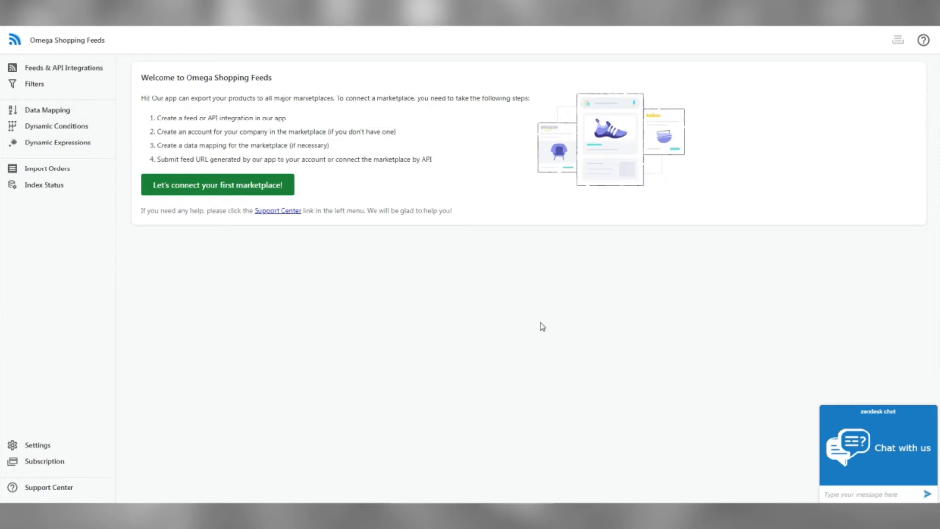
Step: Start connecting a first marketplace and filter all channels down to 'awin'
click(287, 187)
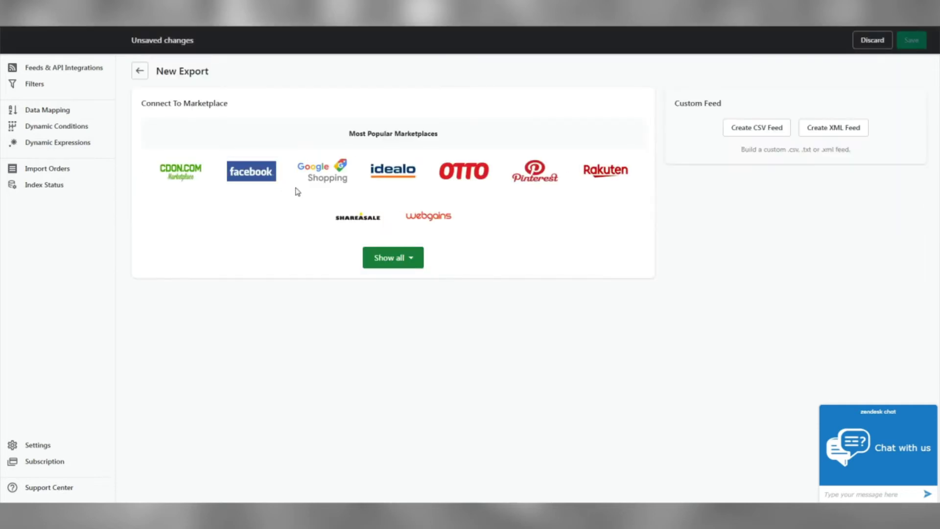
click(417, 259)
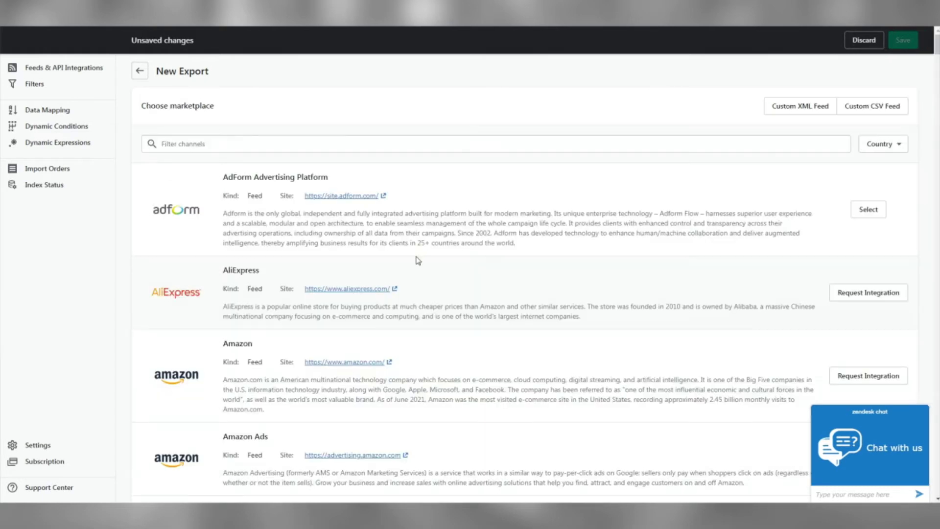
click(437, 147)
text(awin)
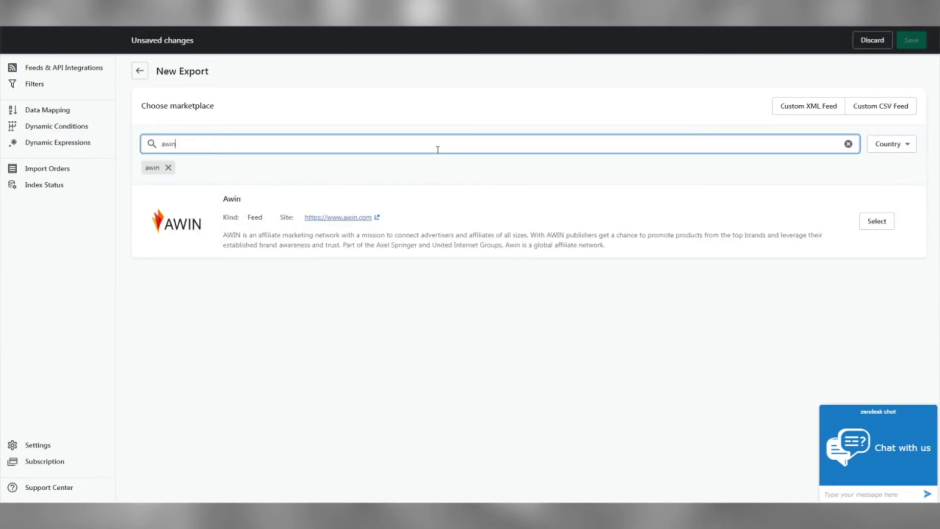
Step: Select Awin, name the feed Awinfeed, save it, and copy its awin.csv feed URL
click(886, 227)
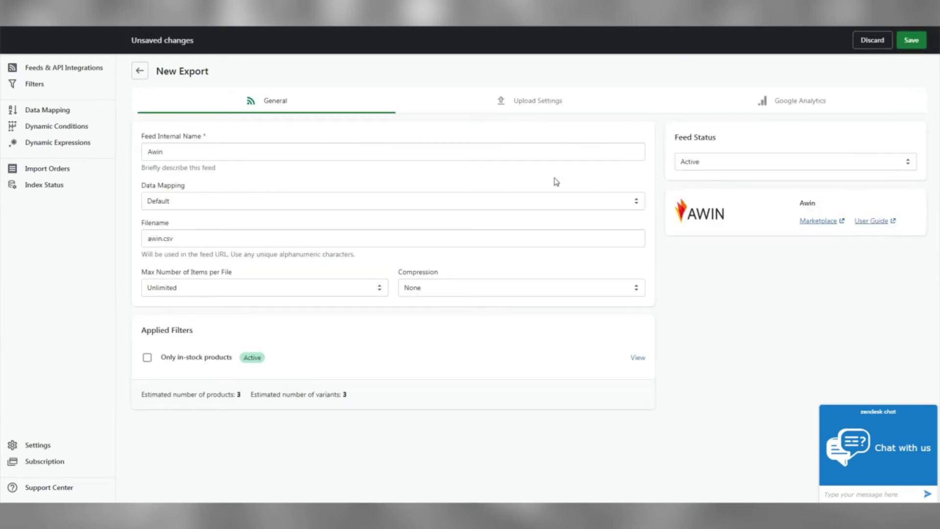
click(479, 155)
text(feed)
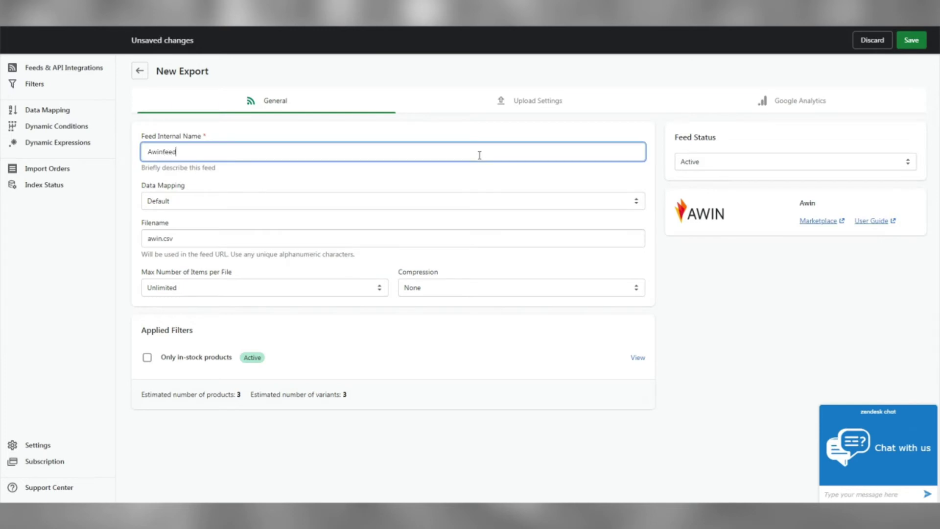
click(854, 151)
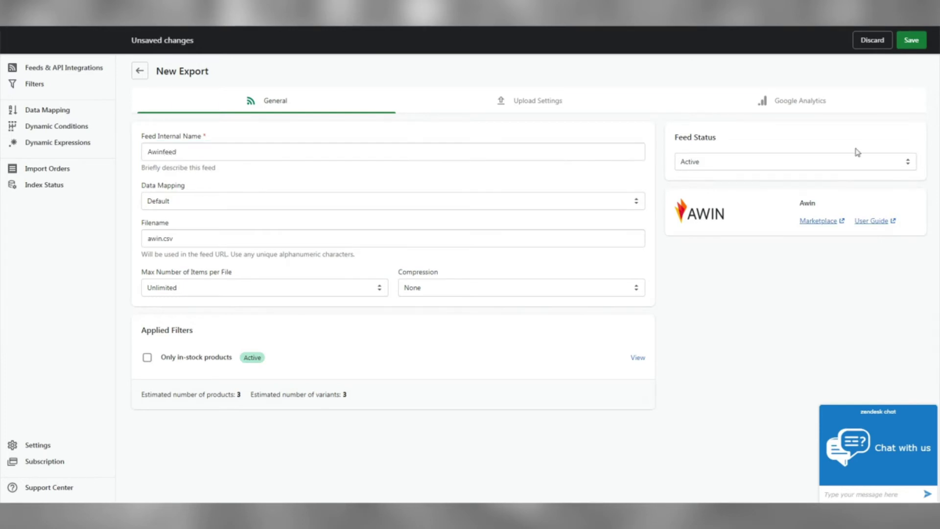
click(916, 42)
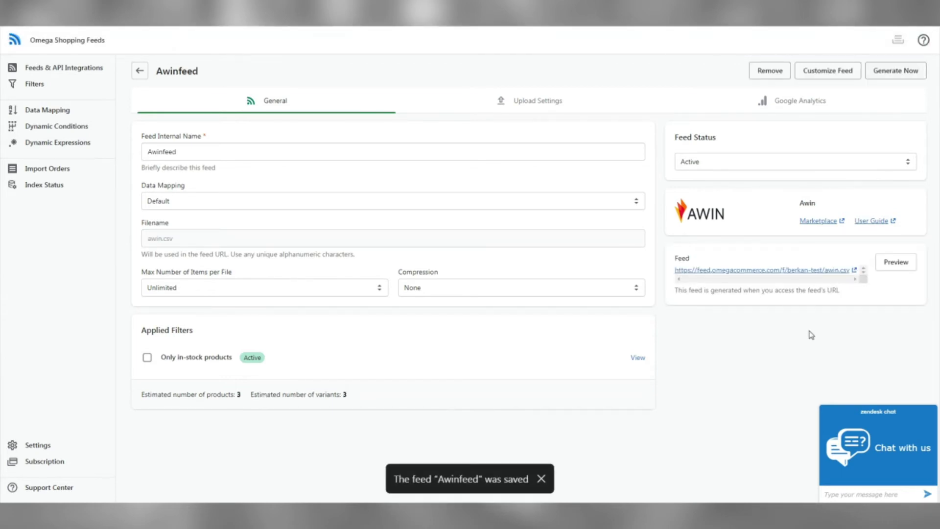
right_click(795, 276)
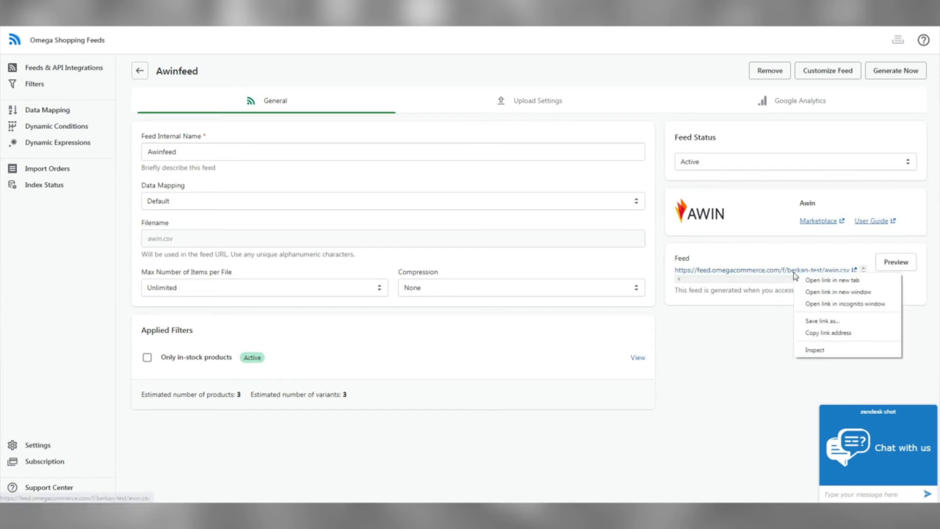
click(827, 333)
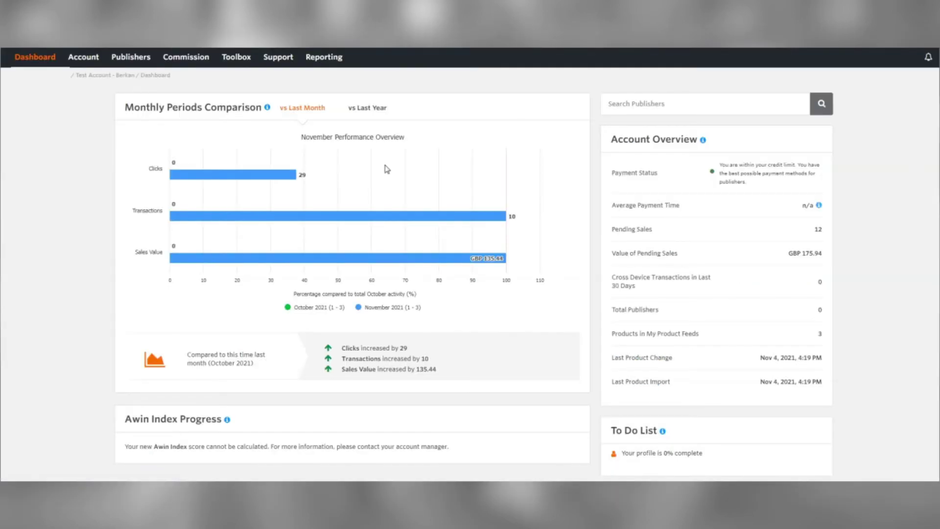
Step: Start a new Awin product feed and name it awinfeed
mouse_move(236, 57)
click(273, 132)
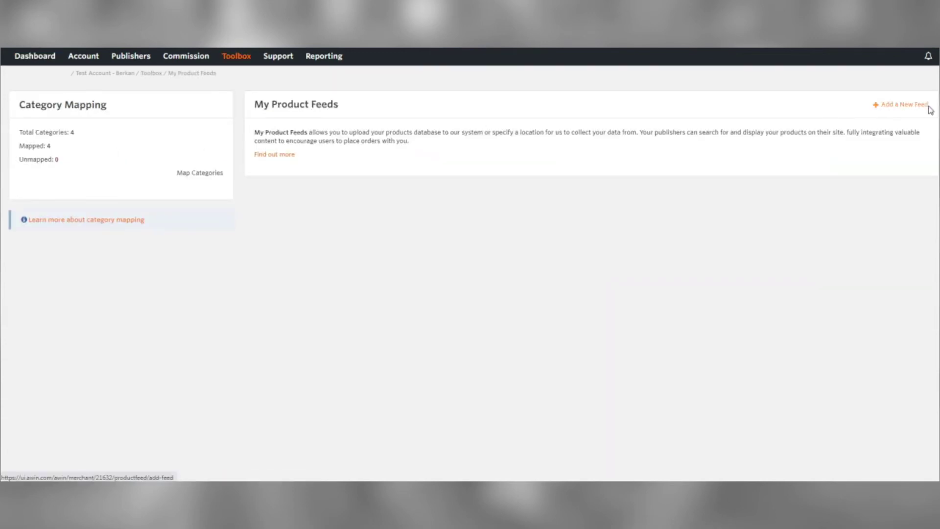
click(931, 107)
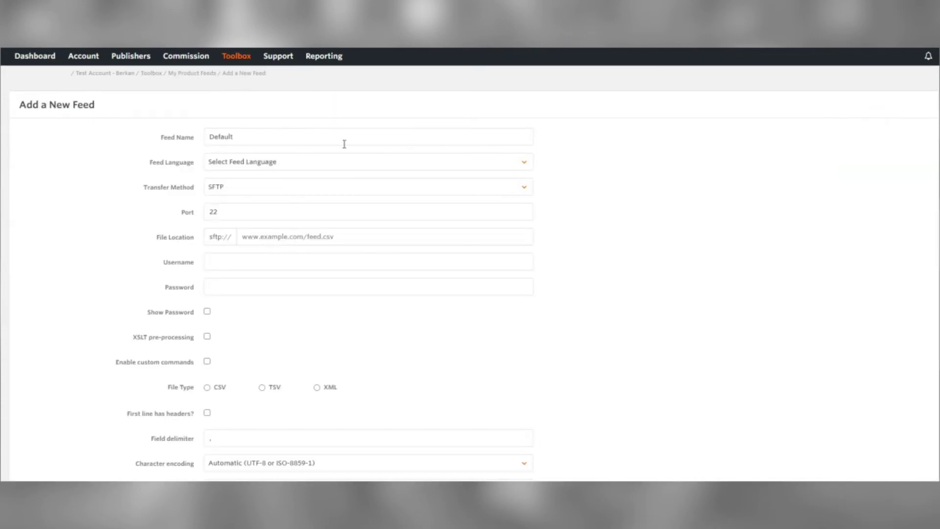
drag(344, 143, 164, 145)
text(awinfeed)
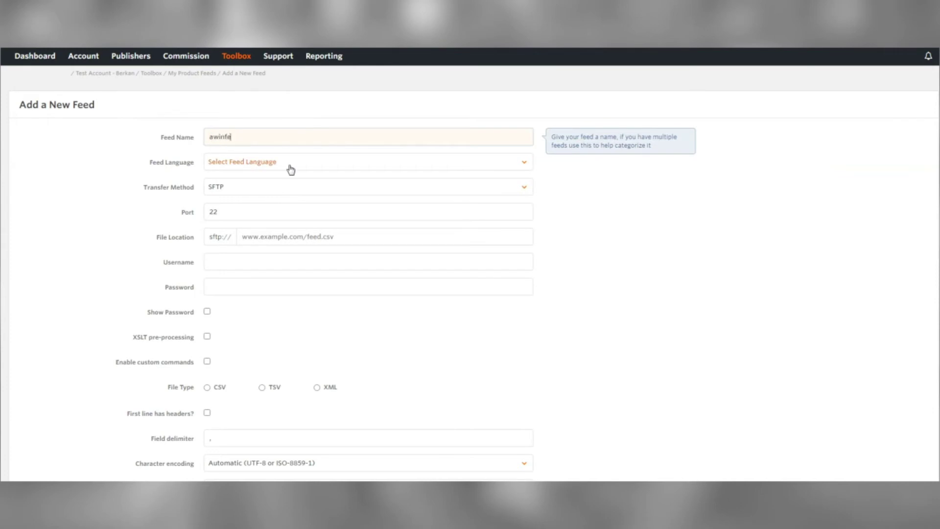
Step: Set English, HTTPS, the pasted awin.csv URL, CSV type and first-line headers
click(291, 170)
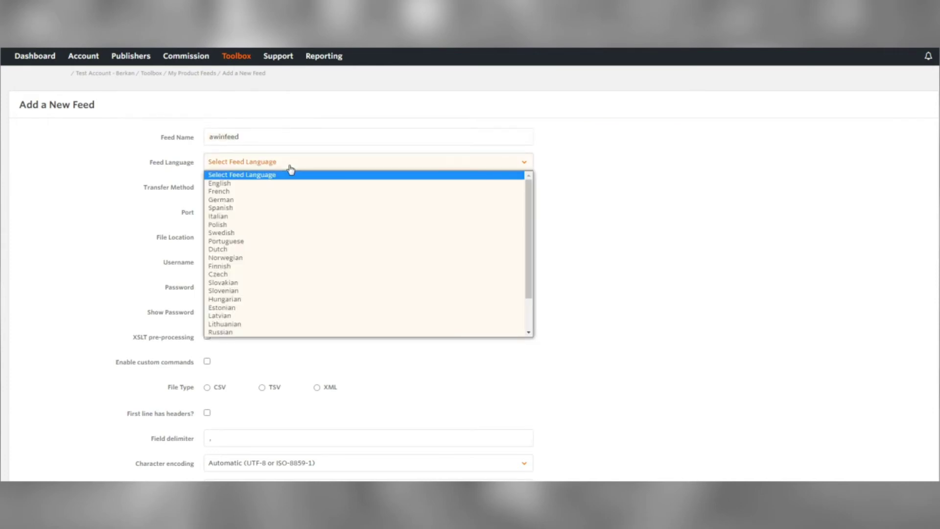
click(258, 184)
click(306, 194)
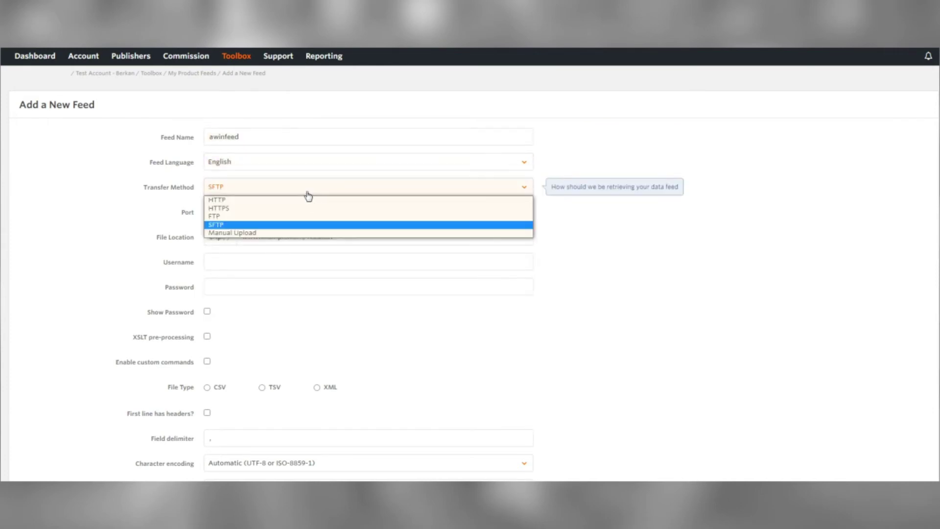
click(258, 209)
click(343, 212)
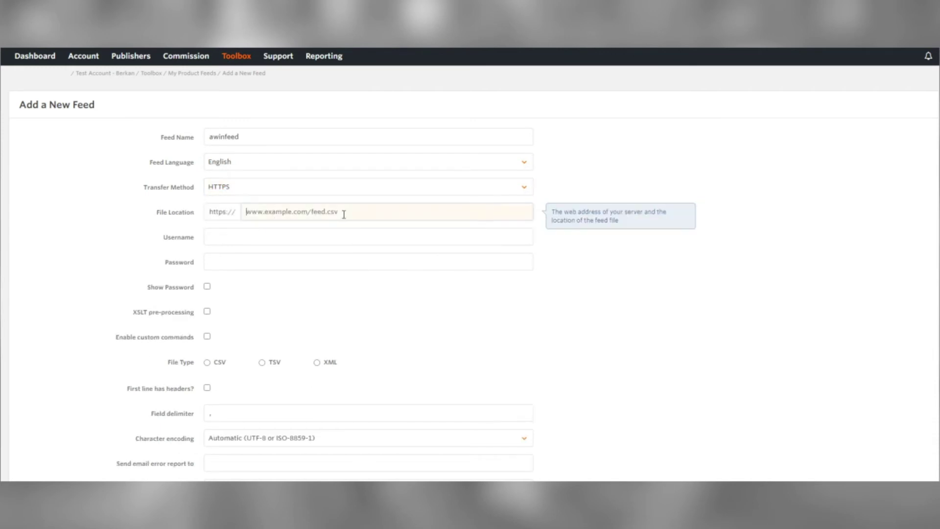
key(ctrl+v)
scroll(547, 288, down, 3)
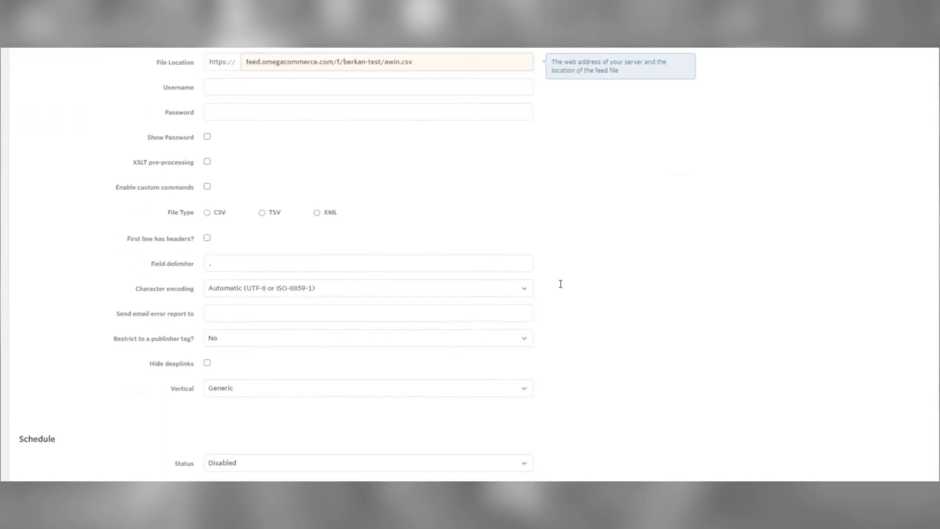
click(211, 216)
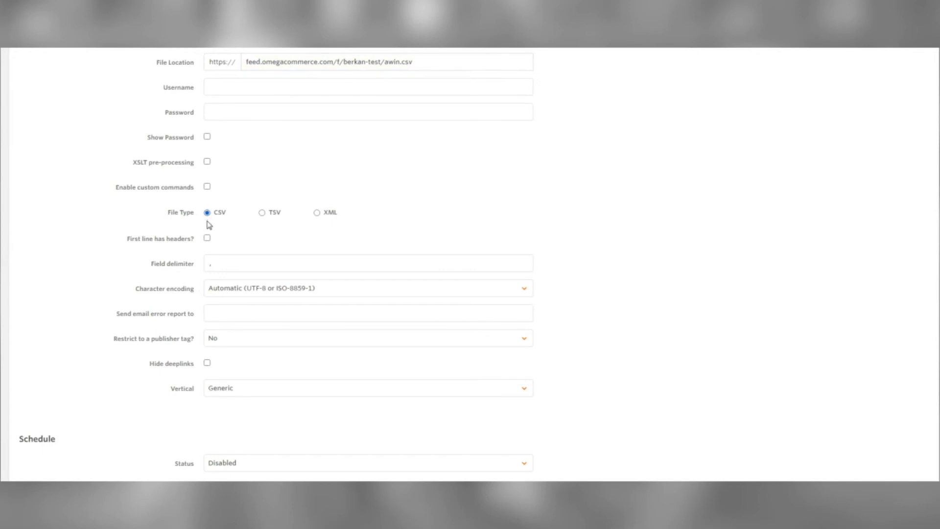
click(209, 238)
scroll(609, 300, down, 2)
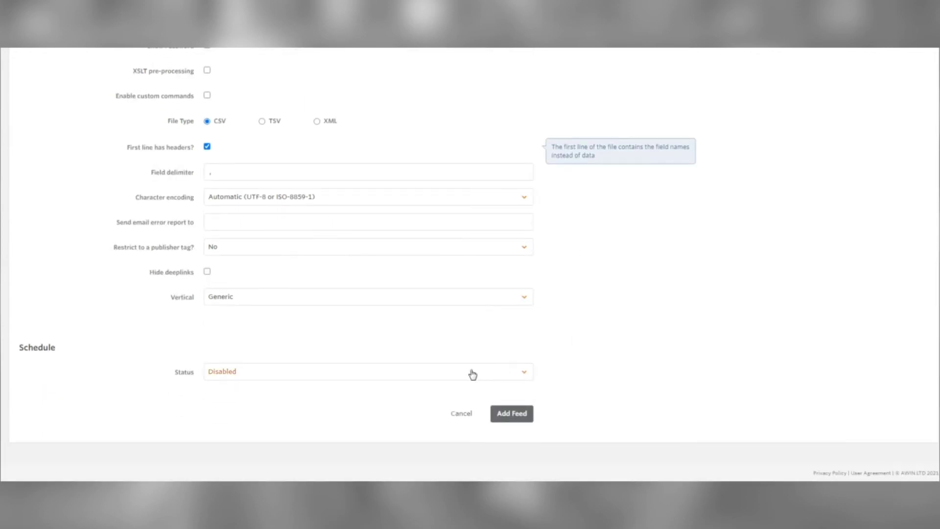
Step: Set status to Scheduled with daily runs at 03:00, 12:00, 16:00 and 22:00, then add the feed
click(456, 375)
click(388, 386)
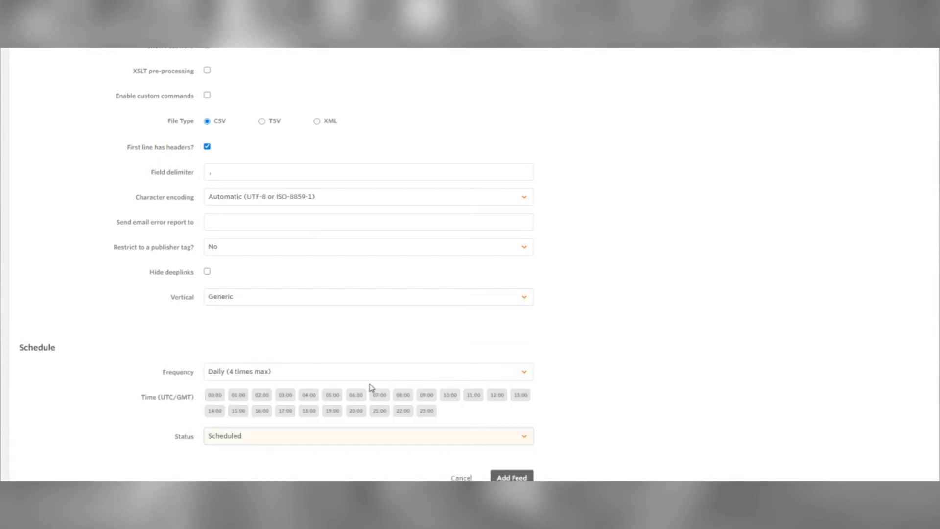
click(293, 398)
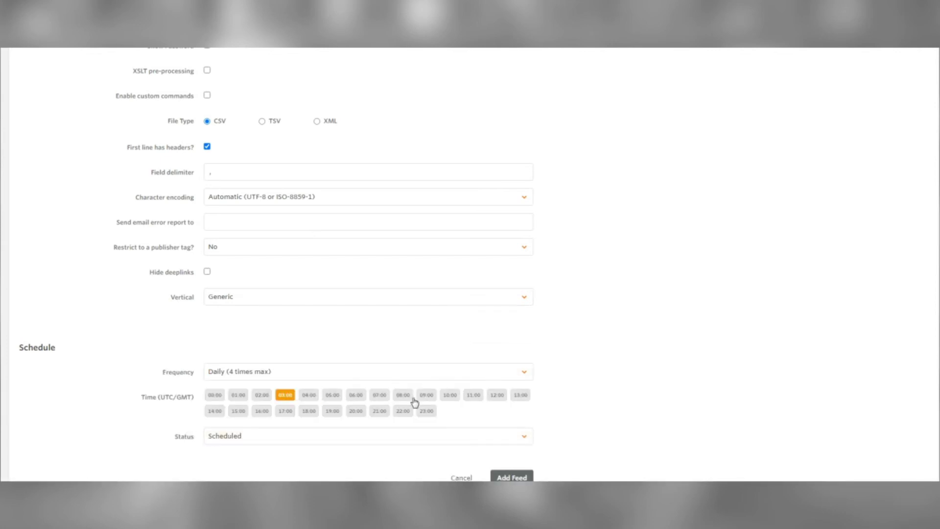
click(500, 397)
click(263, 413)
click(408, 413)
scroll(607, 415, down, 2)
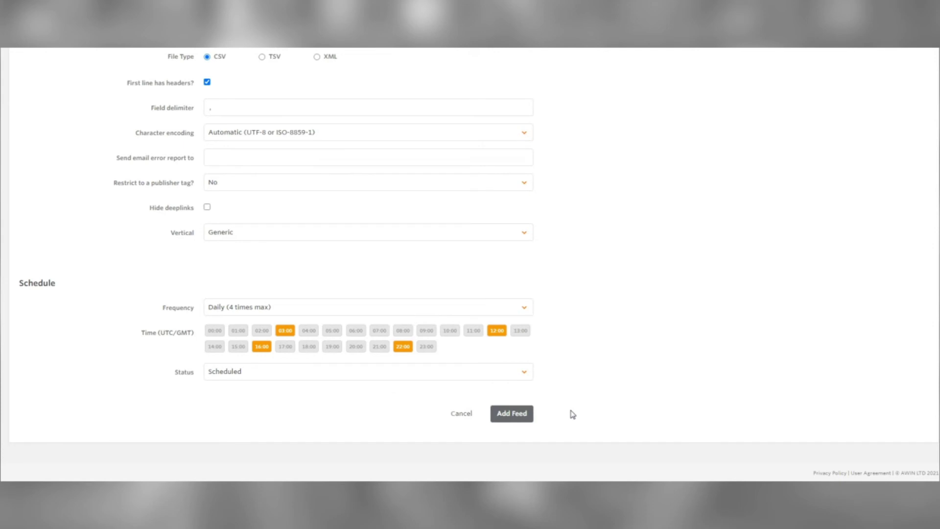
click(522, 414)
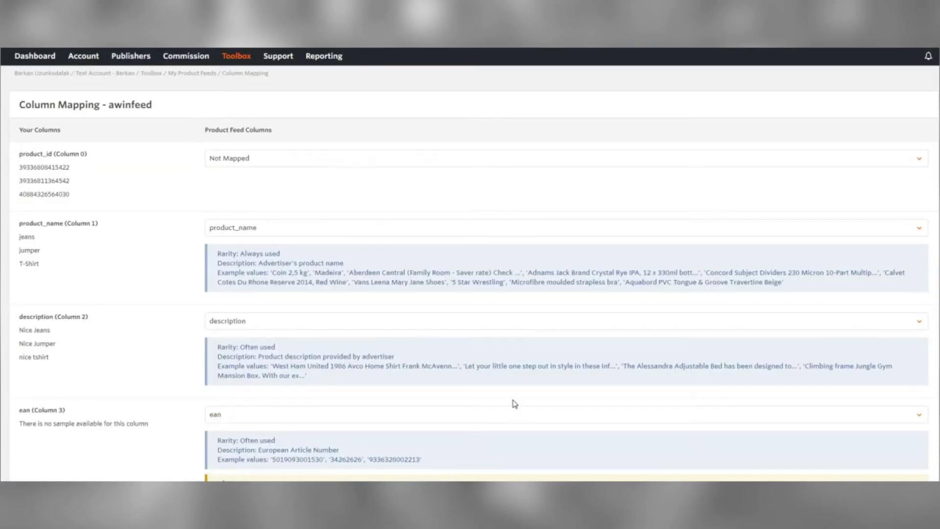
Step: Map Column 0 to product_id and manufacturer to brand_name, then save the mapping and feed
click(436, 163)
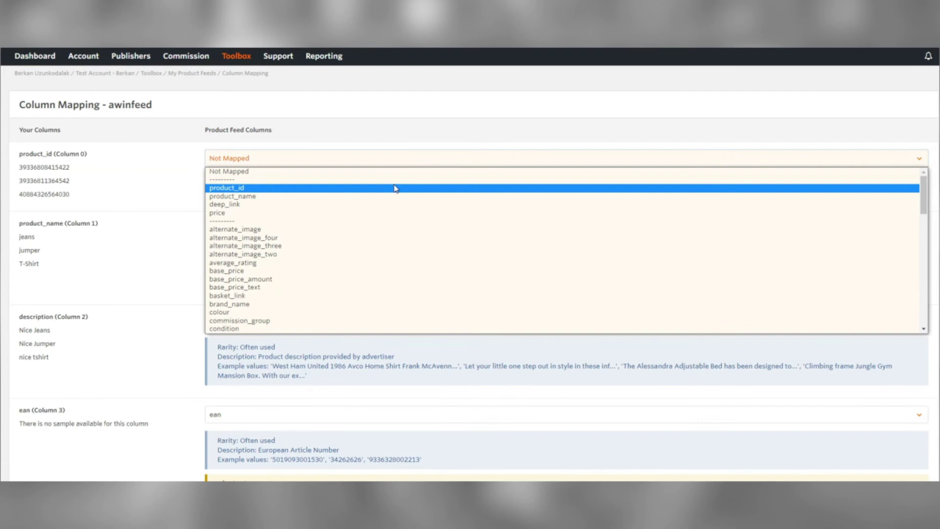
click(395, 189)
scroll(442, 226, down, 4)
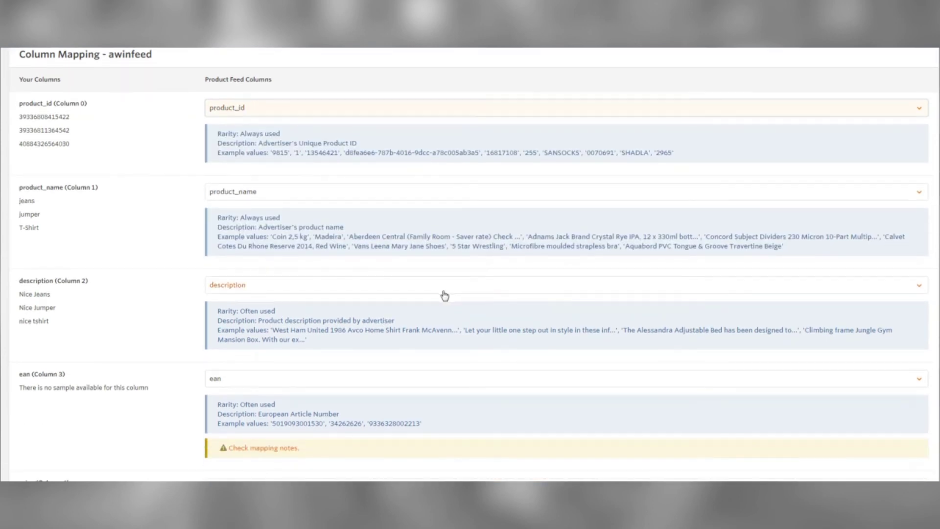
scroll(482, 312, down, 6)
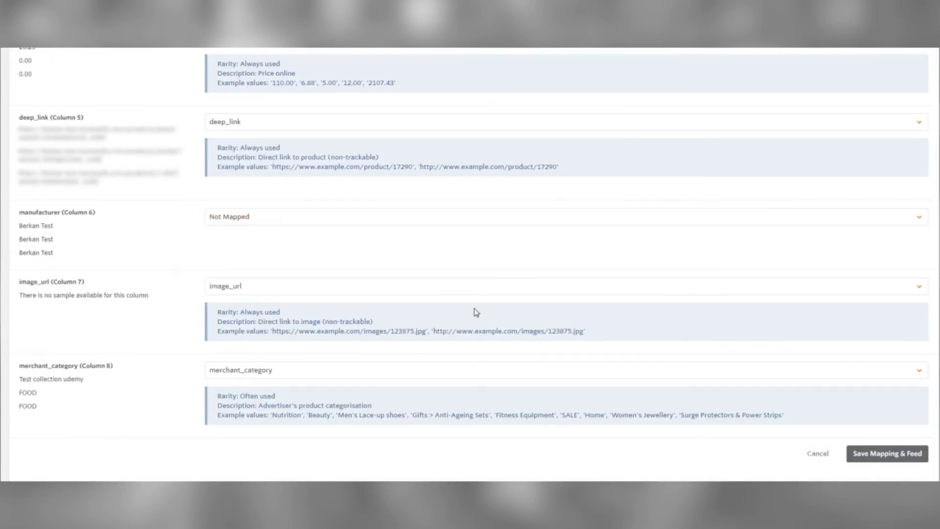
click(360, 221)
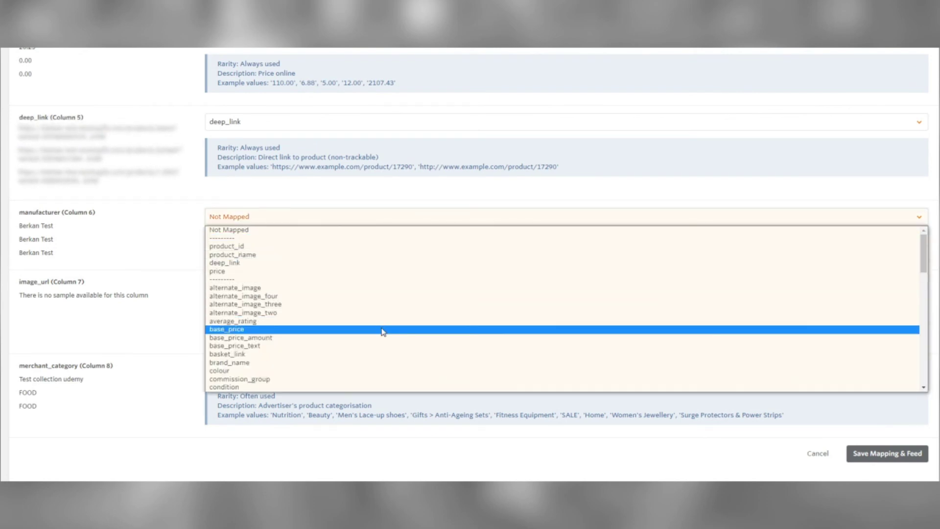
key(b)
key(r)
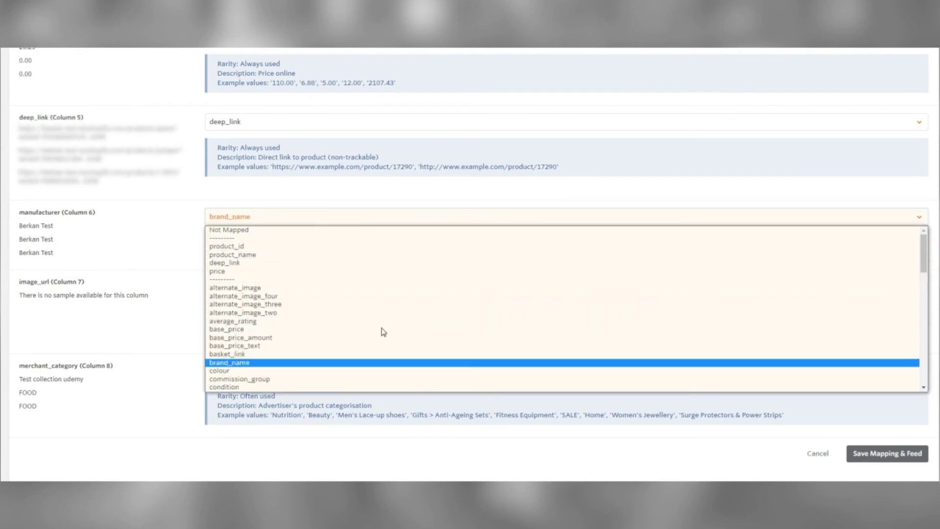
click(364, 363)
scroll(485, 301, down, 1)
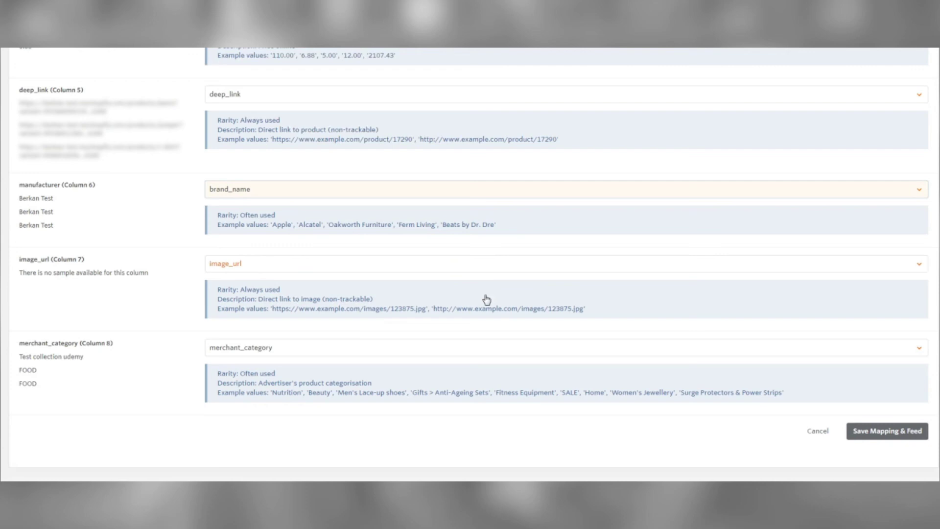
scroll(485, 299, down, 1)
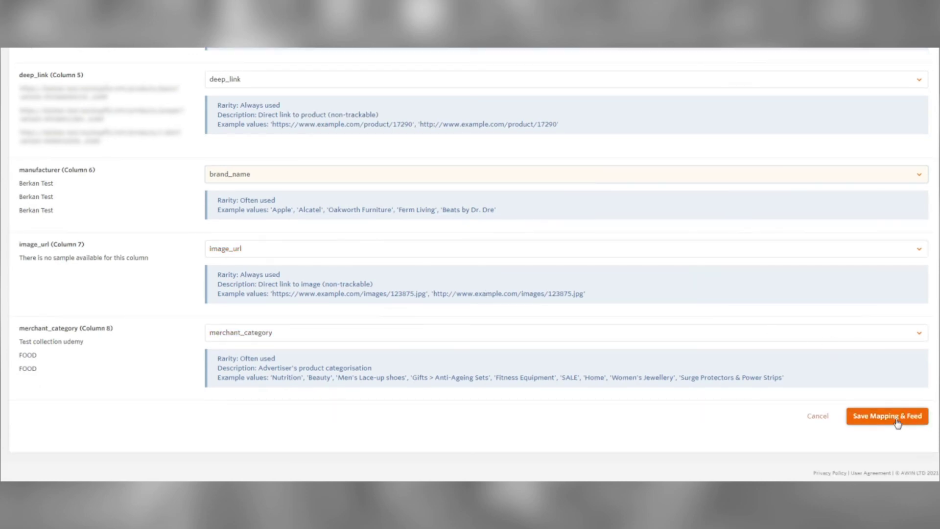
click(898, 417)
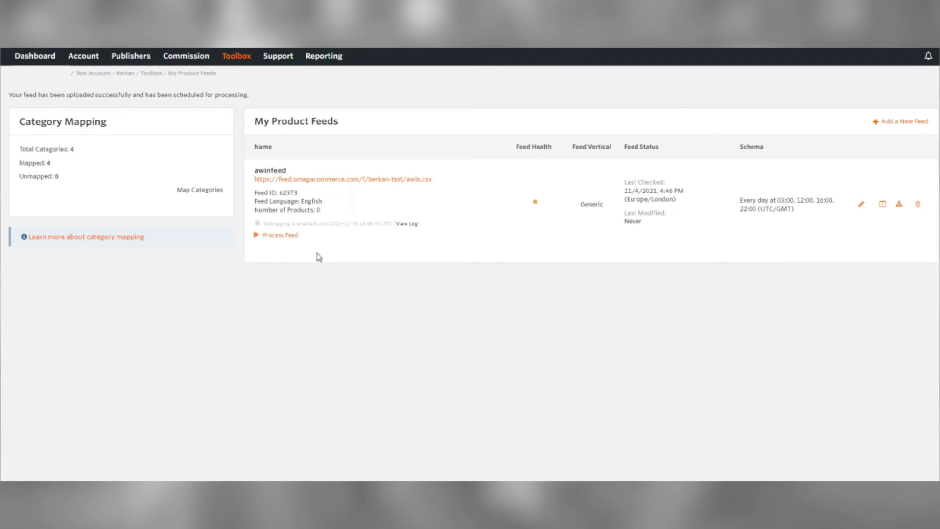
Step: Process awinfeed and check its Feed Health tick: 3 products, all checks passing
click(292, 237)
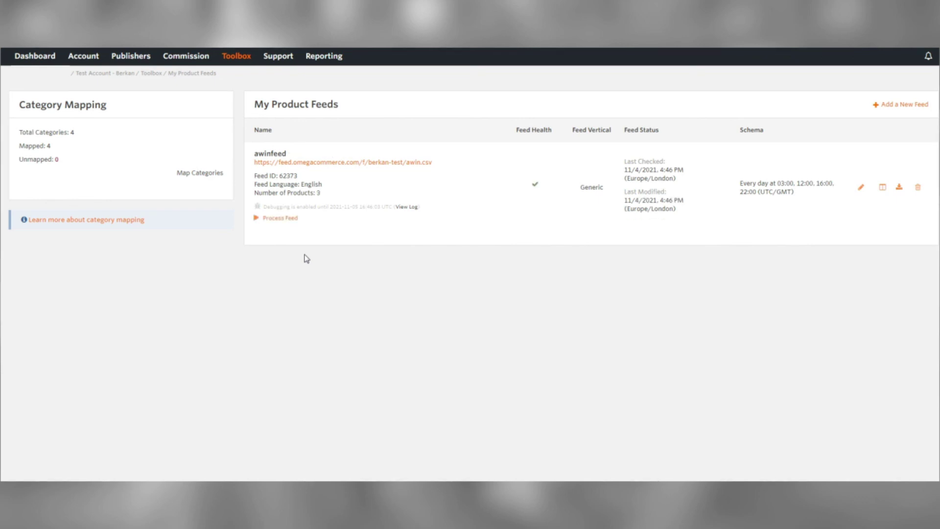
mouse_move(537, 190)
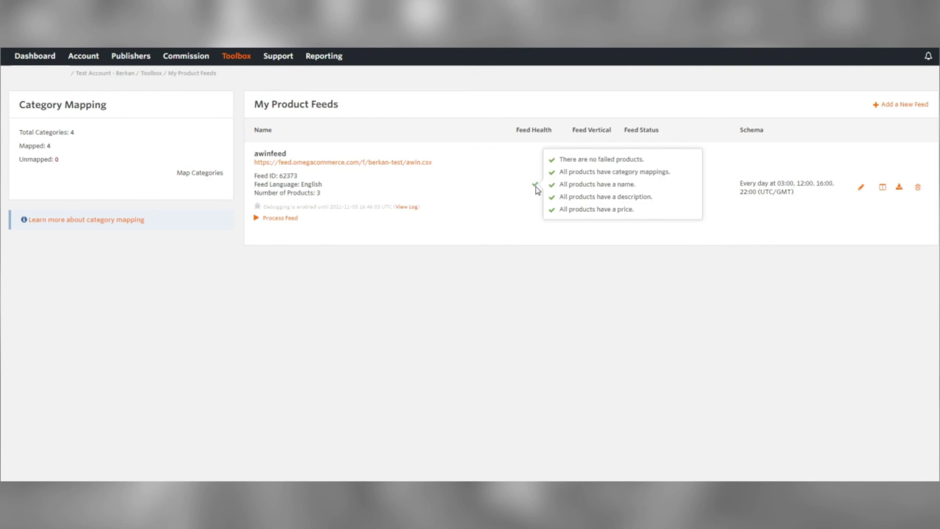